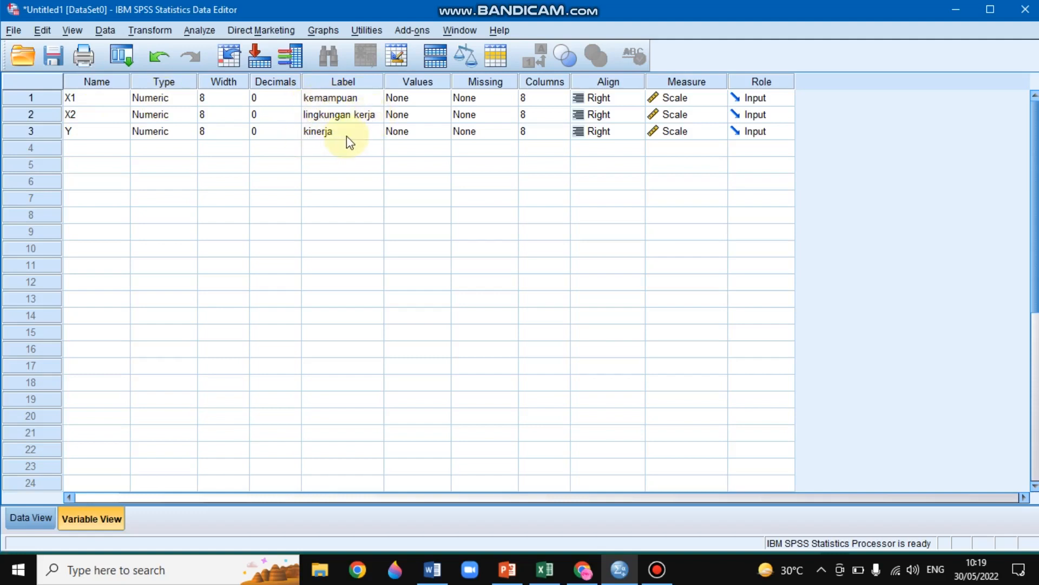
Display the data values of the three variables and open the Linear Regression dialog.
{"action": "left_click", "coordinate": [30, 514]}
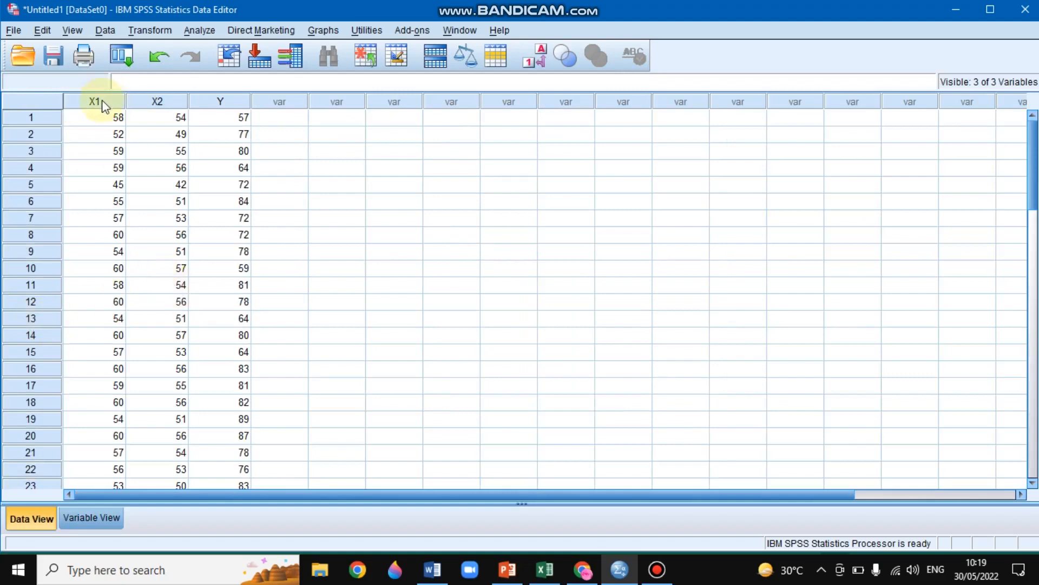
{"action": "left_click", "coordinate": [209, 33]}
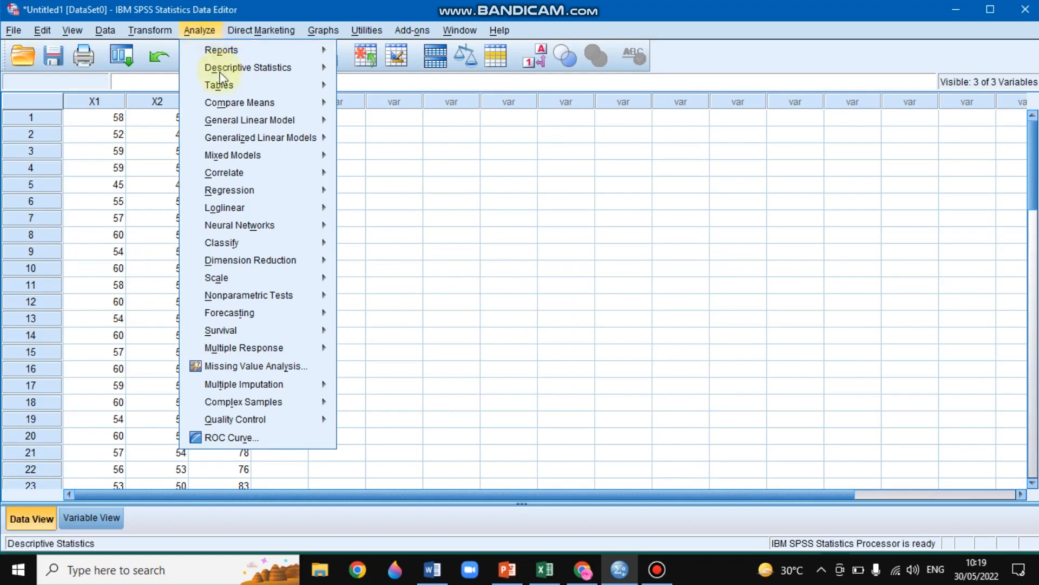
{"action": "mouse_move", "coordinate": [231, 190]}
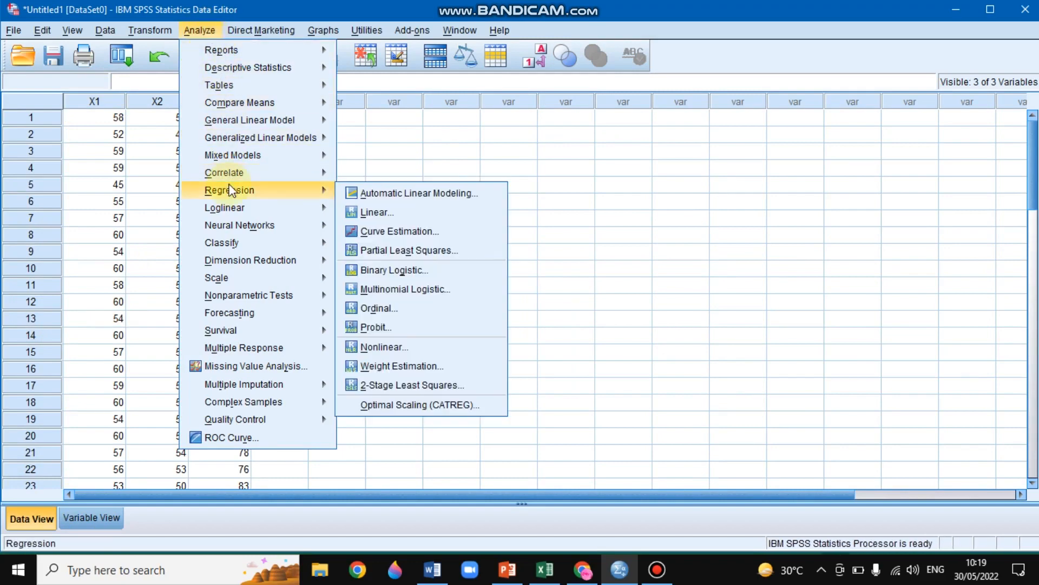
{"action": "left_click", "coordinate": [377, 213]}
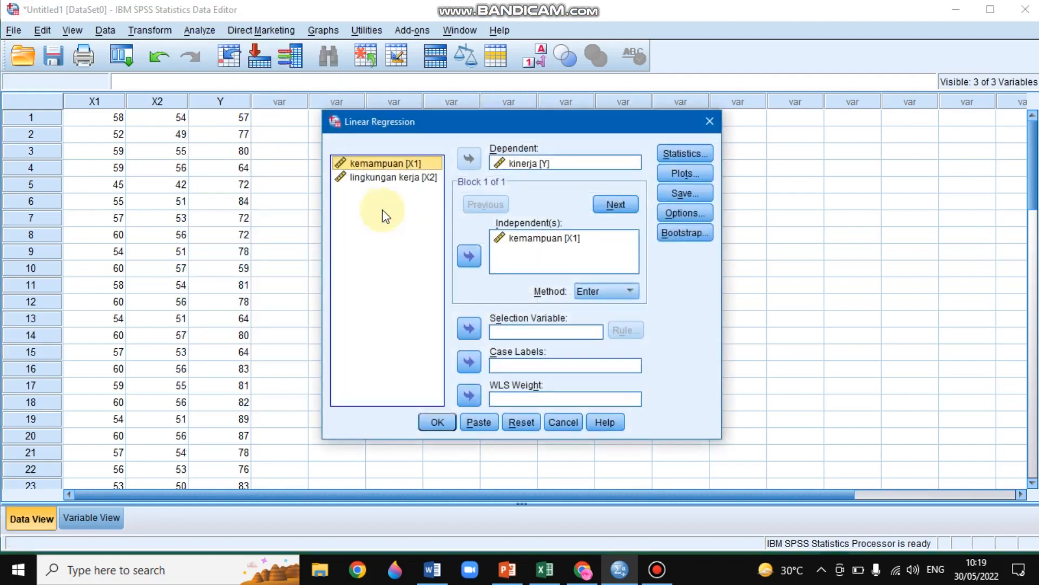
Clear kinerja [Y] and kemampuan [X1] from the regression's dependent and independent variable assignments.
{"action": "left_click", "coordinate": [401, 178]}
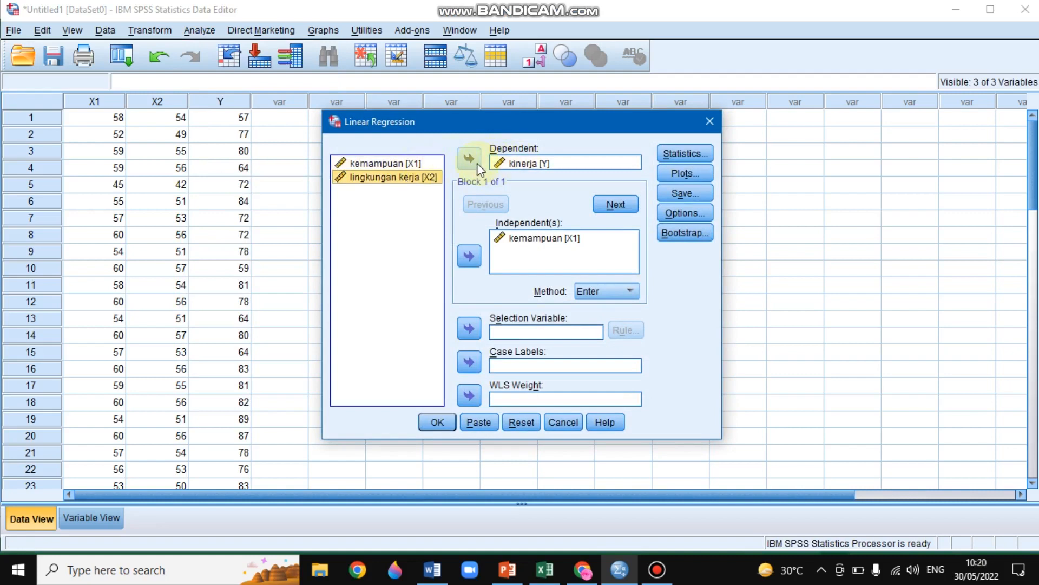
{"action": "left_click", "coordinate": [506, 164]}
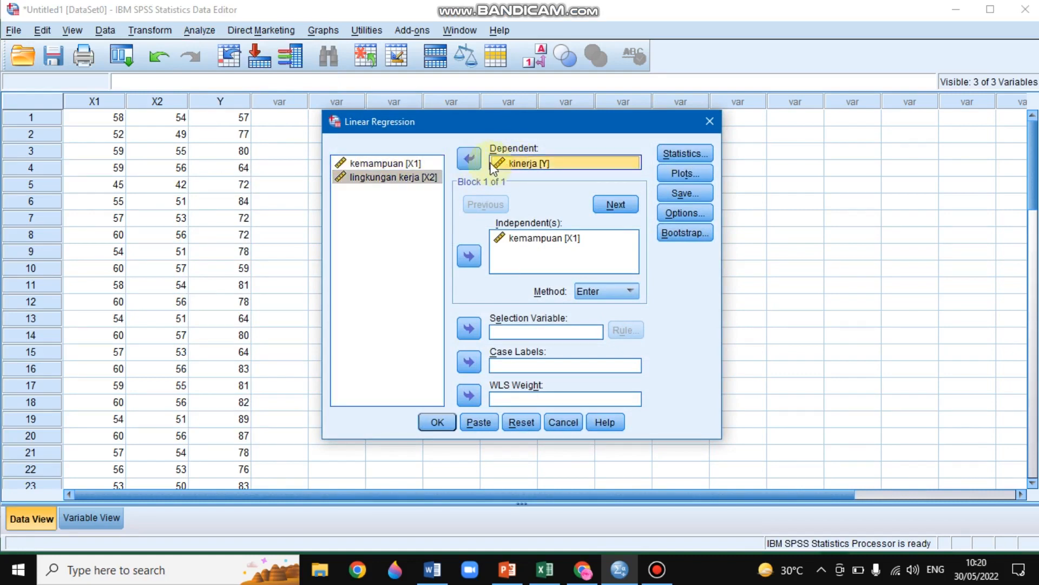
{"action": "left_click", "coordinate": [470, 159]}
{"action": "left_click", "coordinate": [468, 256]}
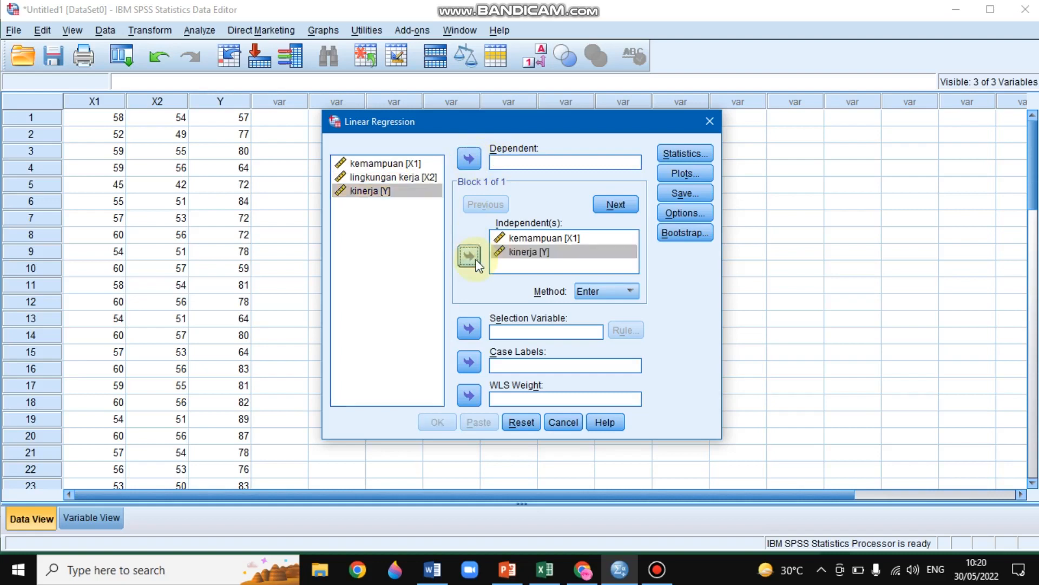
{"action": "left_click", "coordinate": [469, 257]}
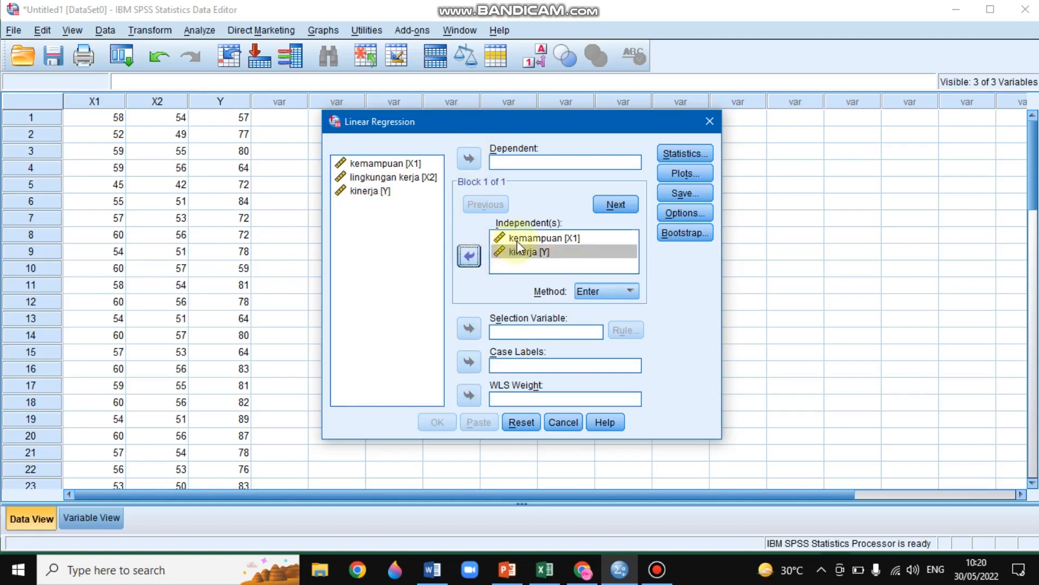
{"action": "left_click", "coordinate": [516, 252]}
{"action": "left_click", "coordinate": [475, 257]}
{"action": "left_click", "coordinate": [522, 238]}
{"action": "left_click", "coordinate": [471, 256]}
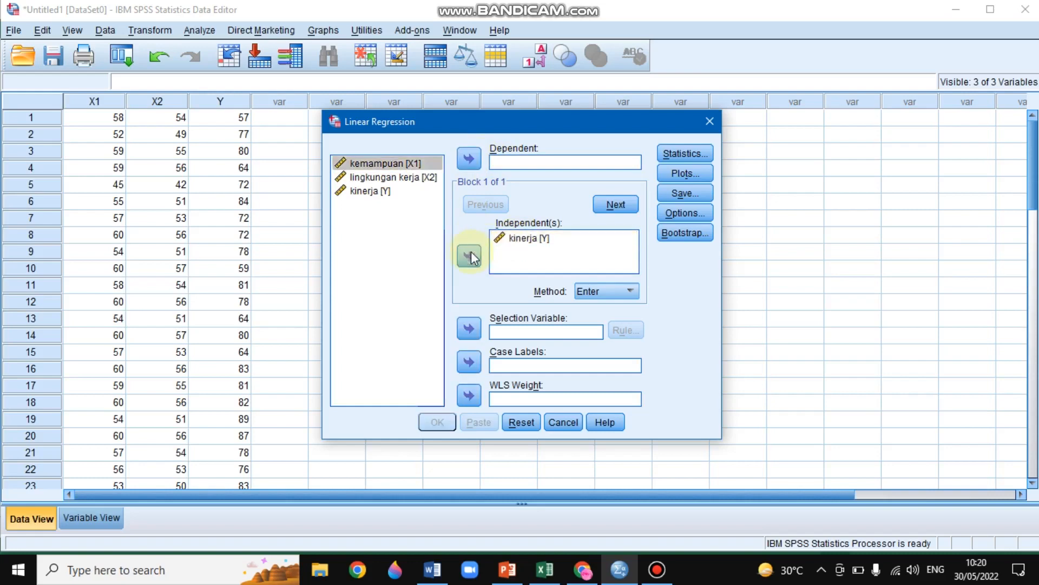
{"action": "left_click", "coordinate": [522, 238]}
{"action": "left_click", "coordinate": [471, 257]}
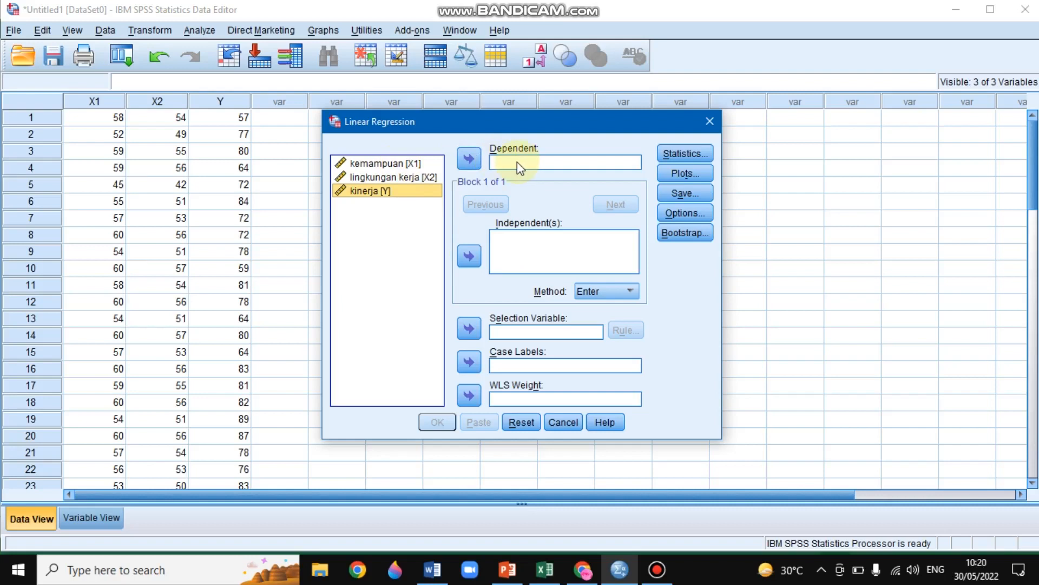
Assign kinerja [Y] as the dependent variable of the linear regression.
{"action": "left_click", "coordinate": [408, 177]}
{"action": "left_click", "coordinate": [401, 189]}
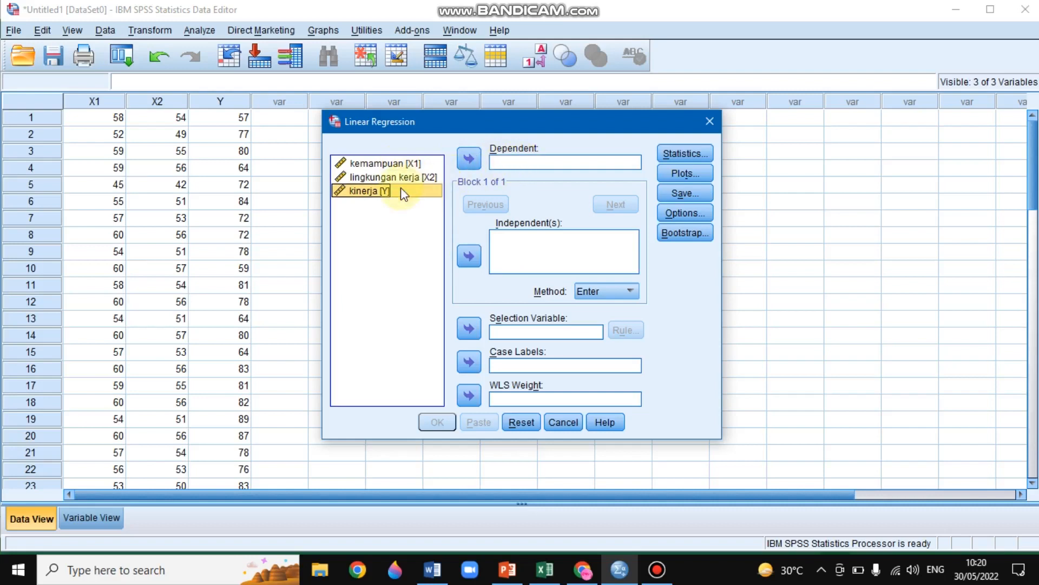
{"action": "left_click", "coordinate": [467, 158]}
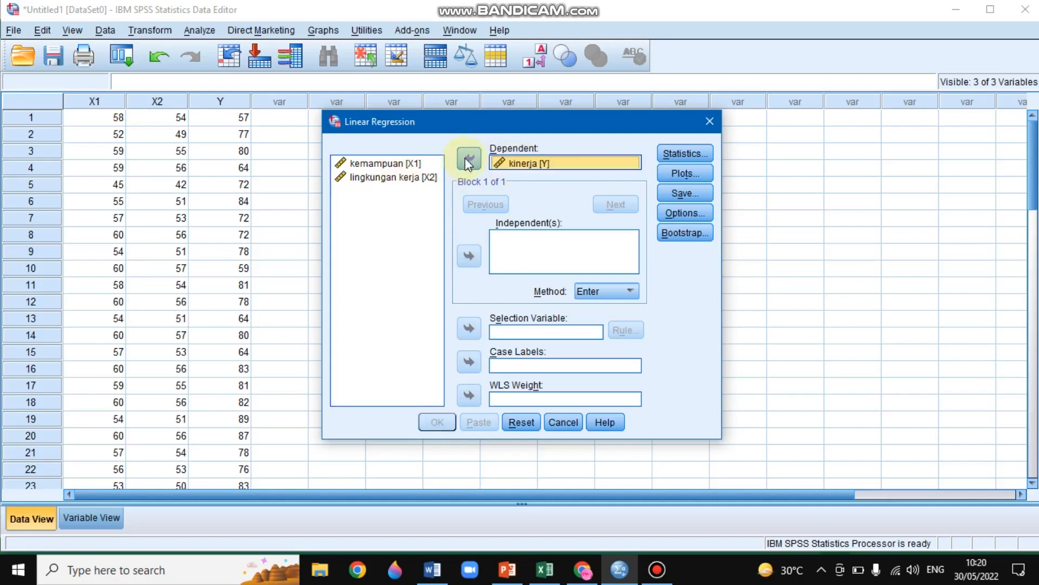
Add kemampuan [X1] and lingkungan kerja [X2] as independent variables and run the regression.
{"action": "left_click", "coordinate": [399, 164]}
{"action": "left_click", "coordinate": [469, 256]}
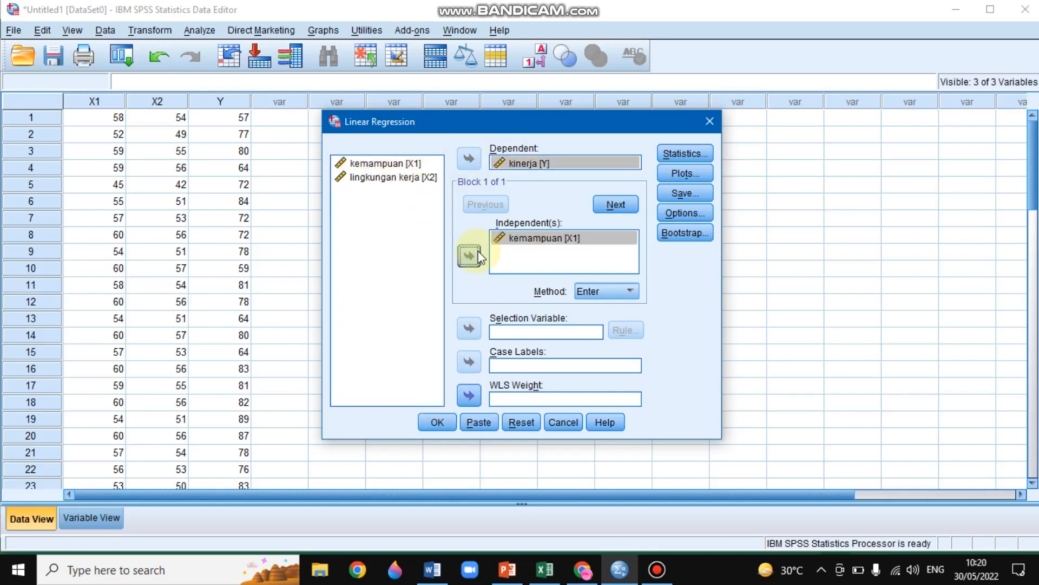
{"action": "left_click", "coordinate": [417, 178]}
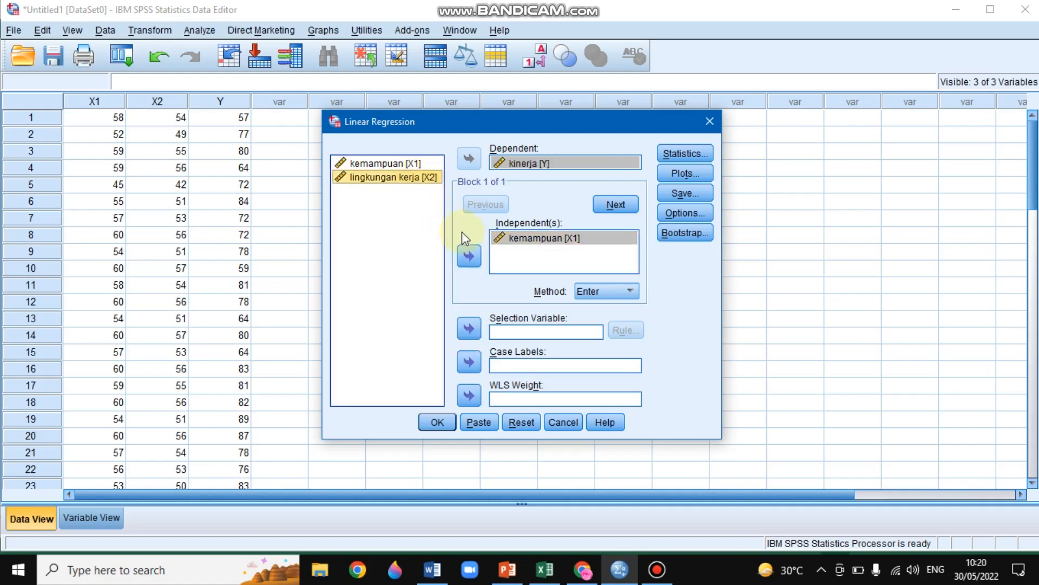
{"action": "left_click", "coordinate": [469, 255]}
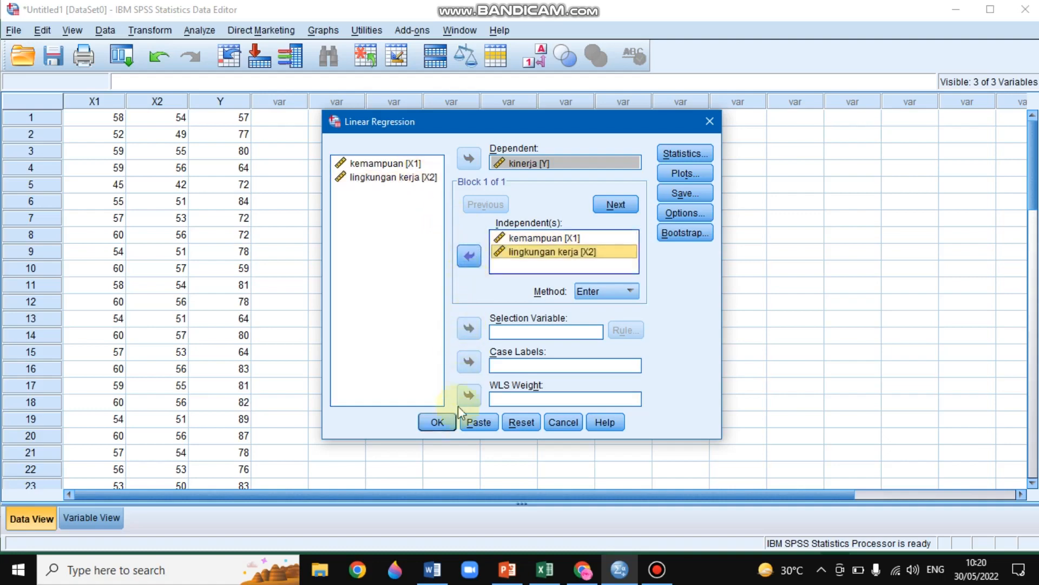
{"action": "left_click", "coordinate": [443, 425]}
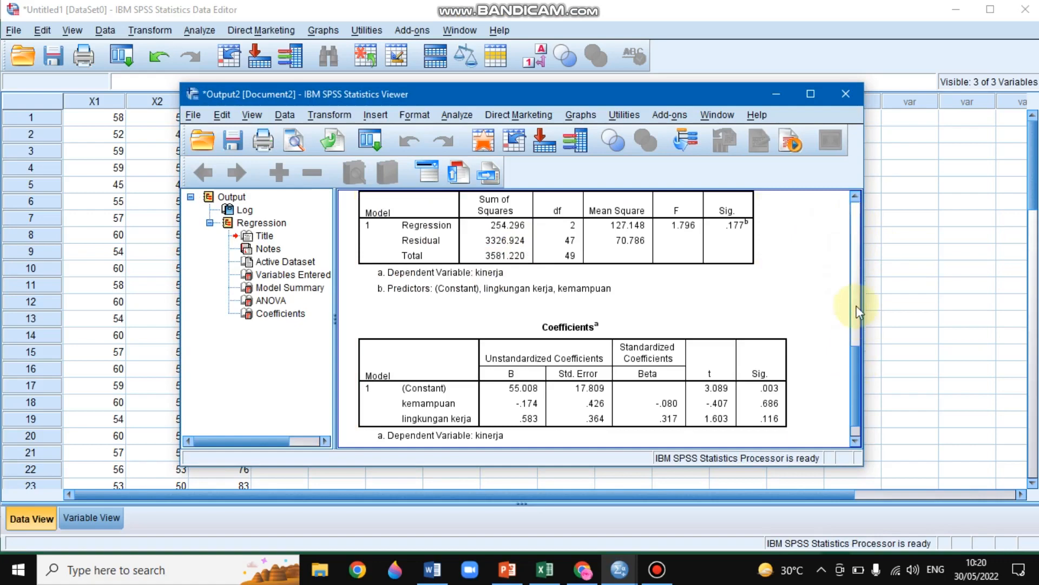
Examine the regression output from the command syntax through the Model Summary, ANOVA and Coefficients tables.
{"action": "left_click", "coordinate": [855, 442]}
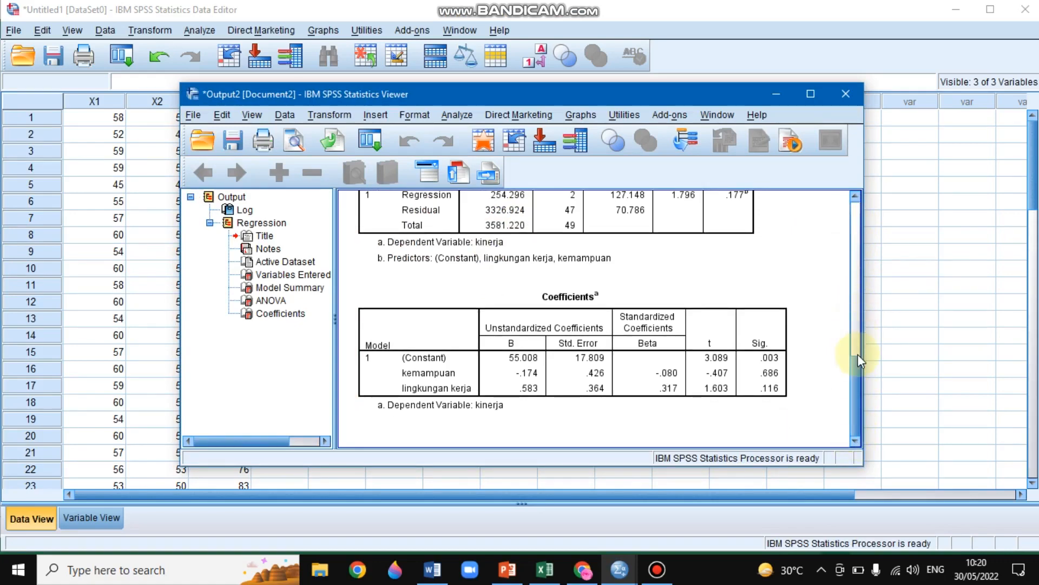
{"action": "left_click", "coordinate": [856, 195]}
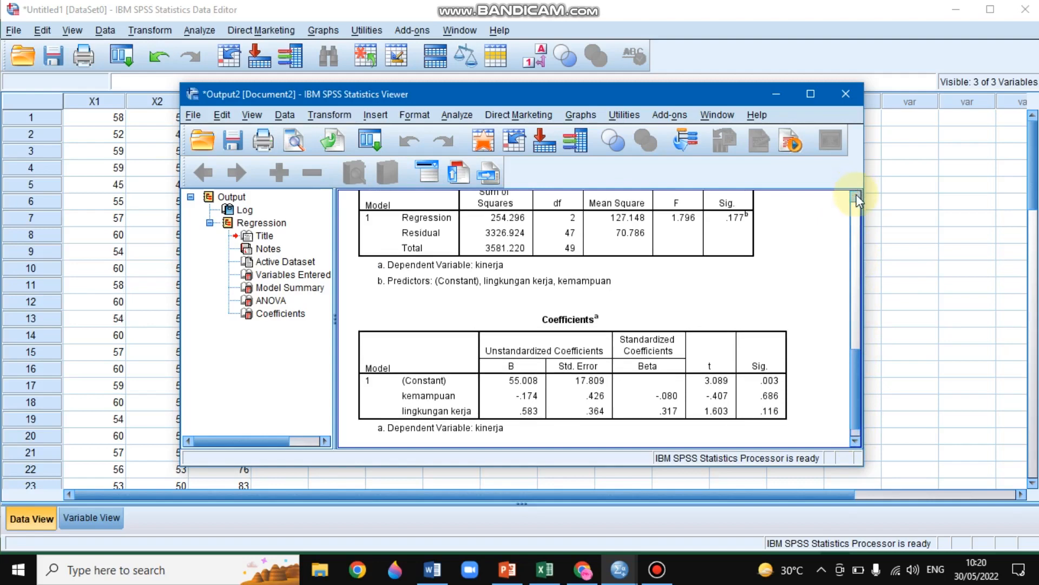
{"action": "scroll", "coordinate": [856, 194], "scroll_direction": "up", "scroll_amount": 10}
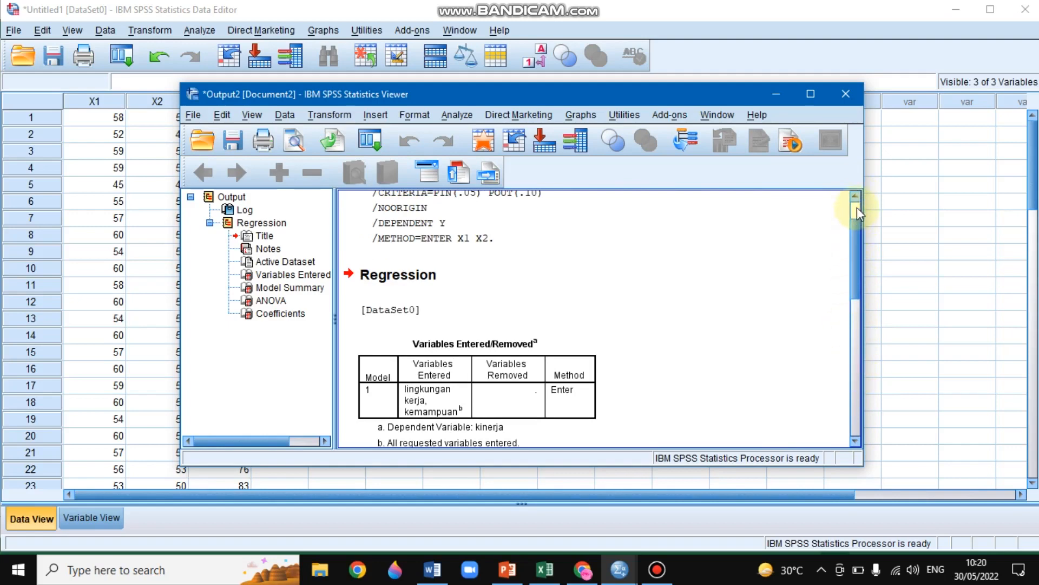
{"action": "scroll", "coordinate": [856, 203], "scroll_direction": "up", "scroll_amount": 1}
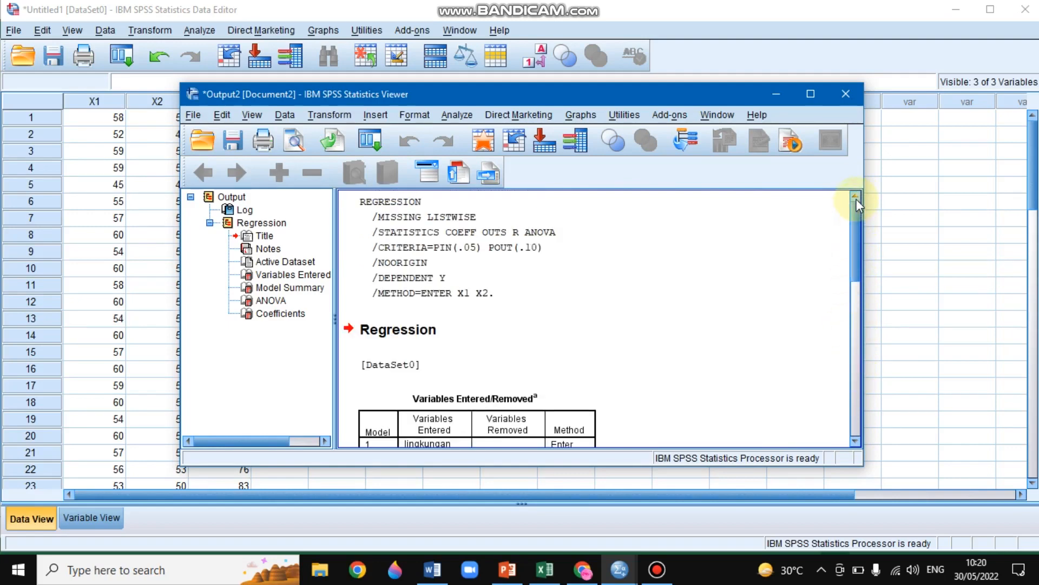
{"action": "scroll", "coordinate": [855, 441], "scroll_direction": "down", "scroll_amount": 3}
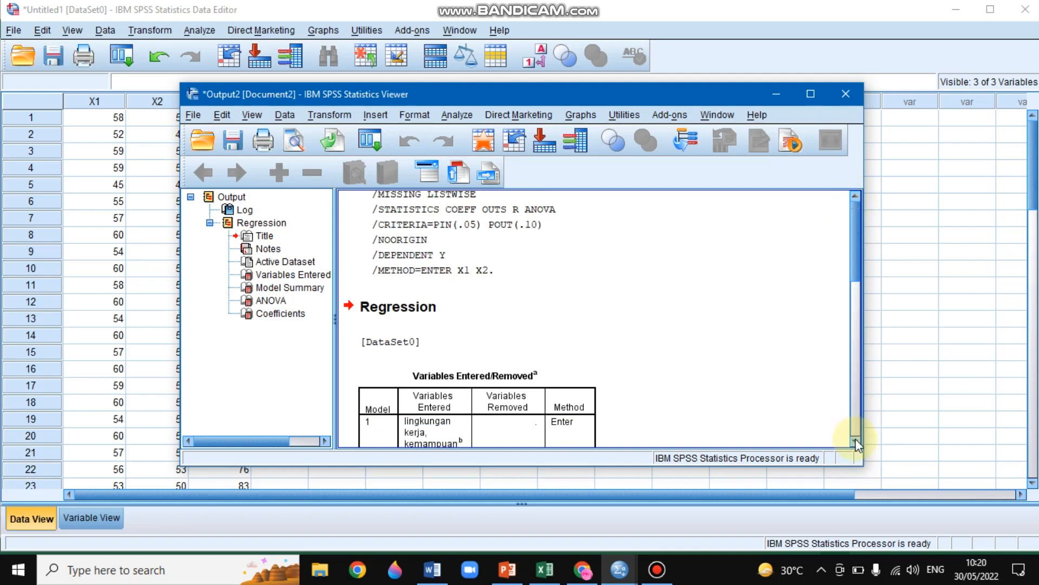
{"action": "scroll", "coordinate": [856, 441], "scroll_direction": "down", "scroll_amount": 15}
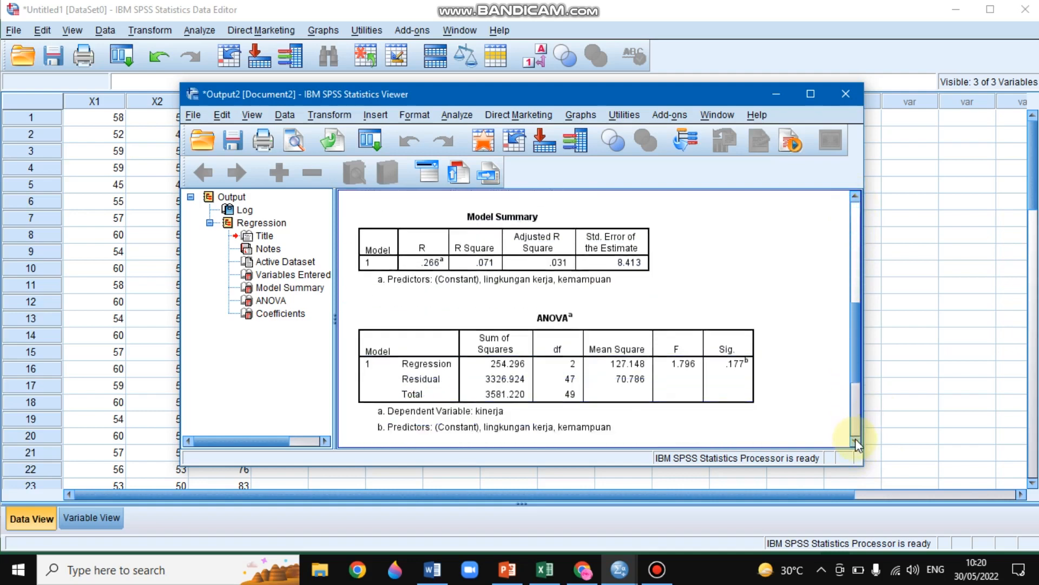
{"action": "left_click", "coordinate": [670, 367]}
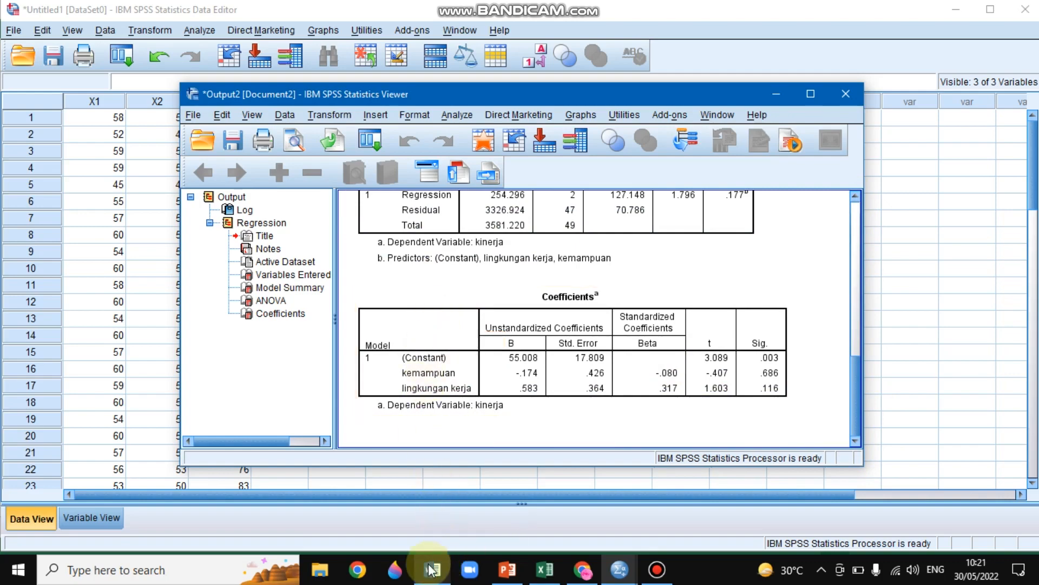
Switch to the Word document Document1 and review its BAB 4 section on testing H1 and H2 with the t-test.
{"action": "mouse_move", "coordinate": [433, 569]}
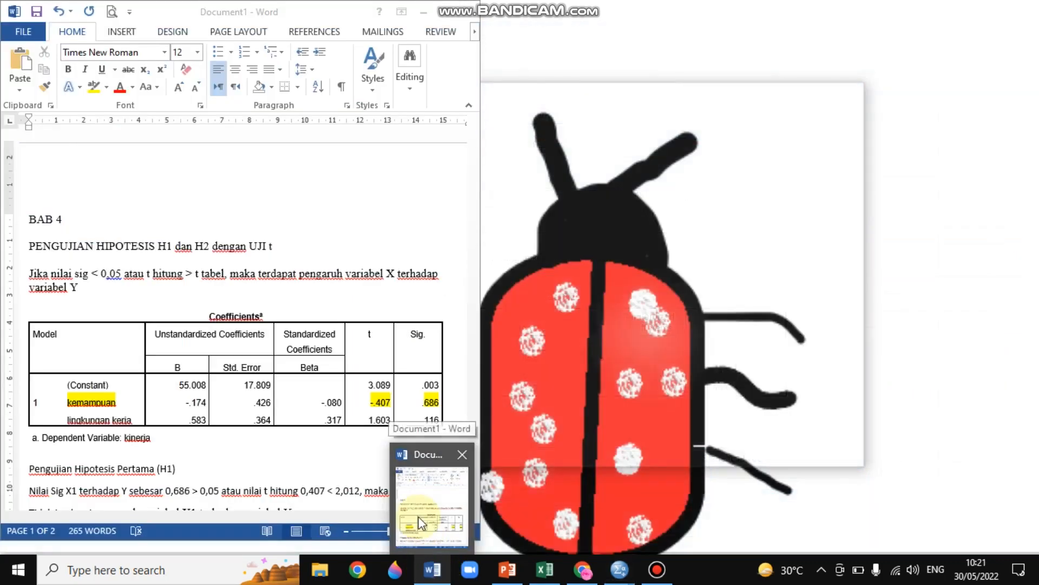
{"action": "left_click", "coordinate": [419, 518]}
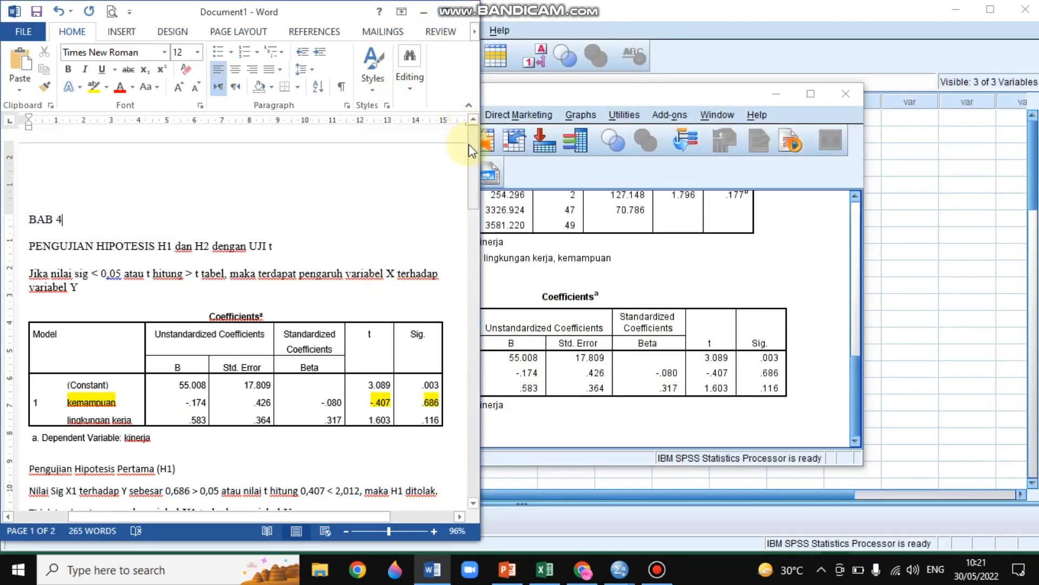
{"action": "right_click", "coordinate": [469, 159]}
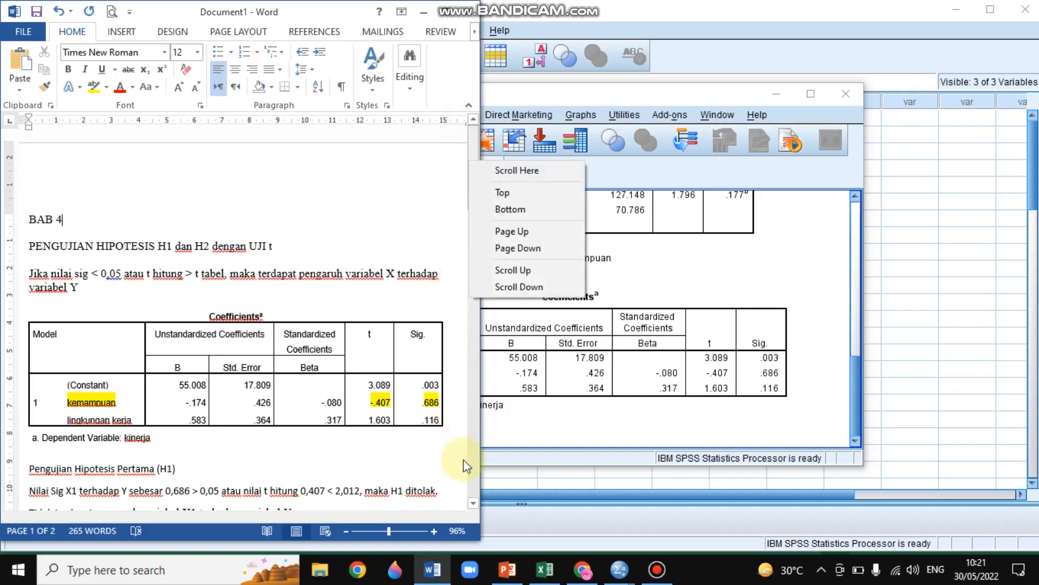
{"action": "left_click", "coordinate": [474, 503]}
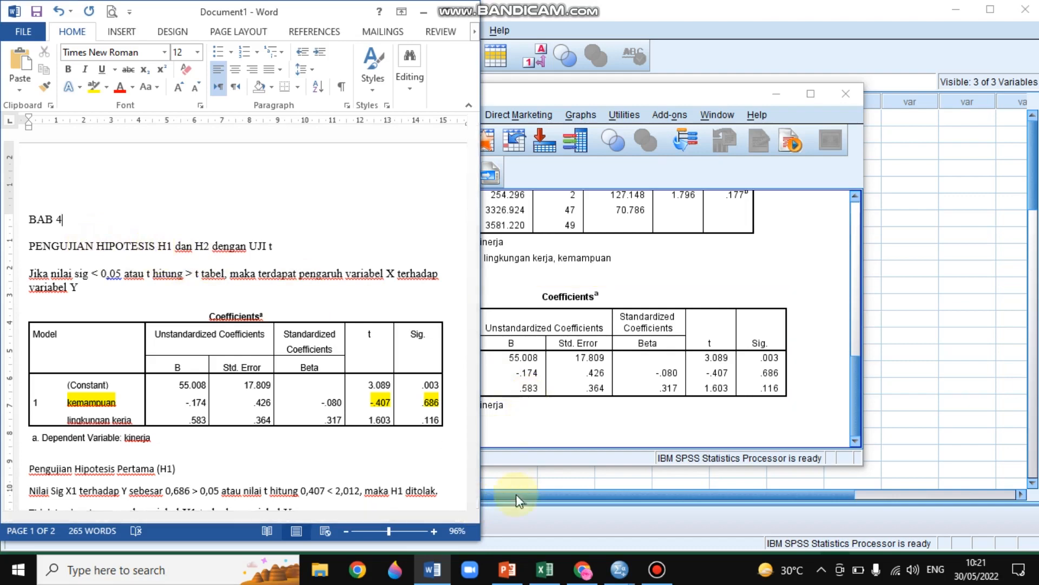
{"action": "left_click", "coordinate": [474, 503]}
{"action": "left_click", "coordinate": [474, 503]}
{"action": "left_click", "coordinate": [474, 504]}
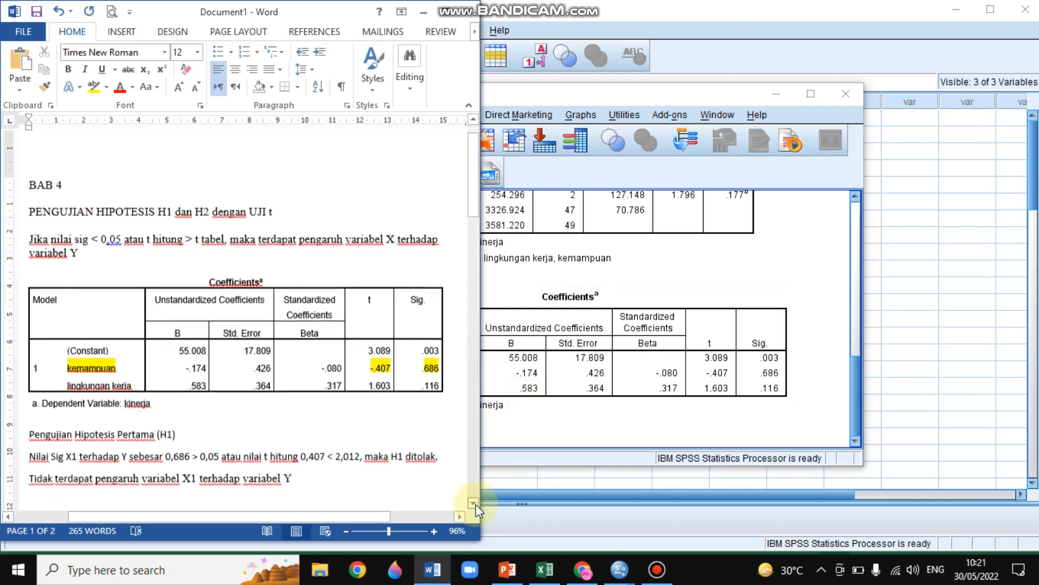
{"action": "left_click", "coordinate": [474, 504]}
{"action": "left_click", "coordinate": [474, 503]}
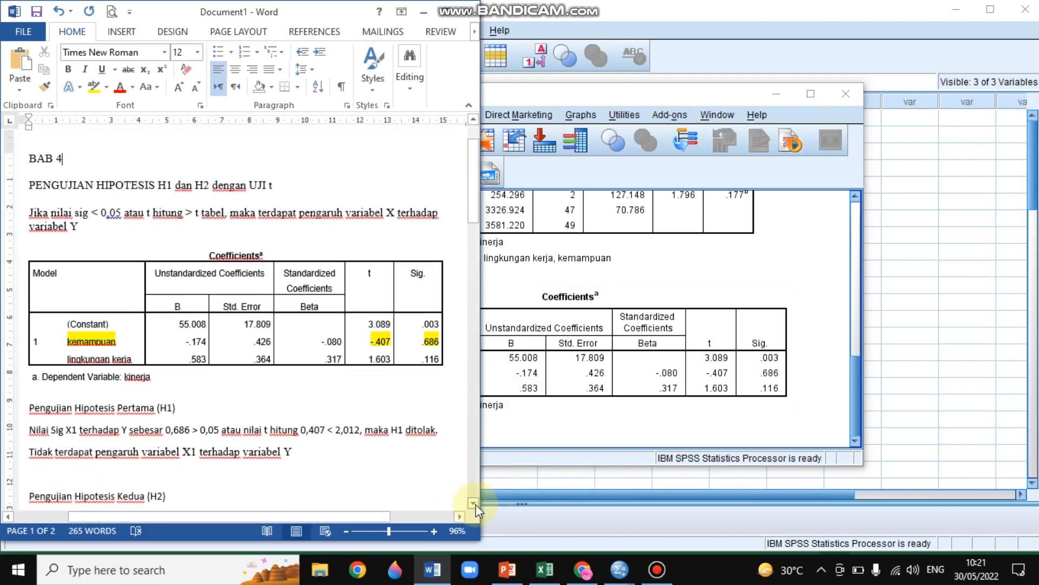
{"action": "left_click", "coordinate": [474, 503]}
{"action": "left_click", "coordinate": [475, 503]}
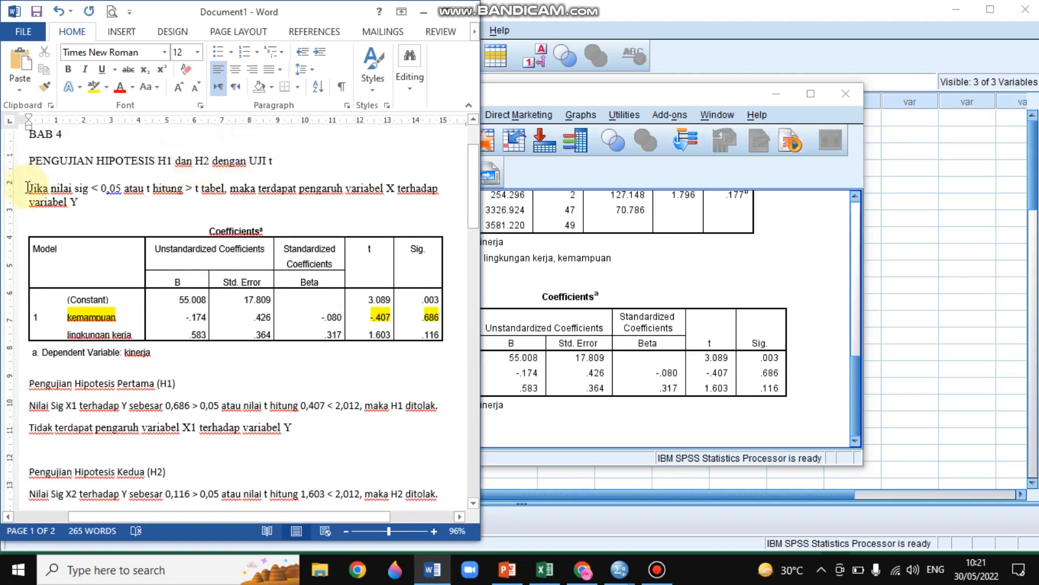
{"action": "right_click", "coordinate": [110, 201]}
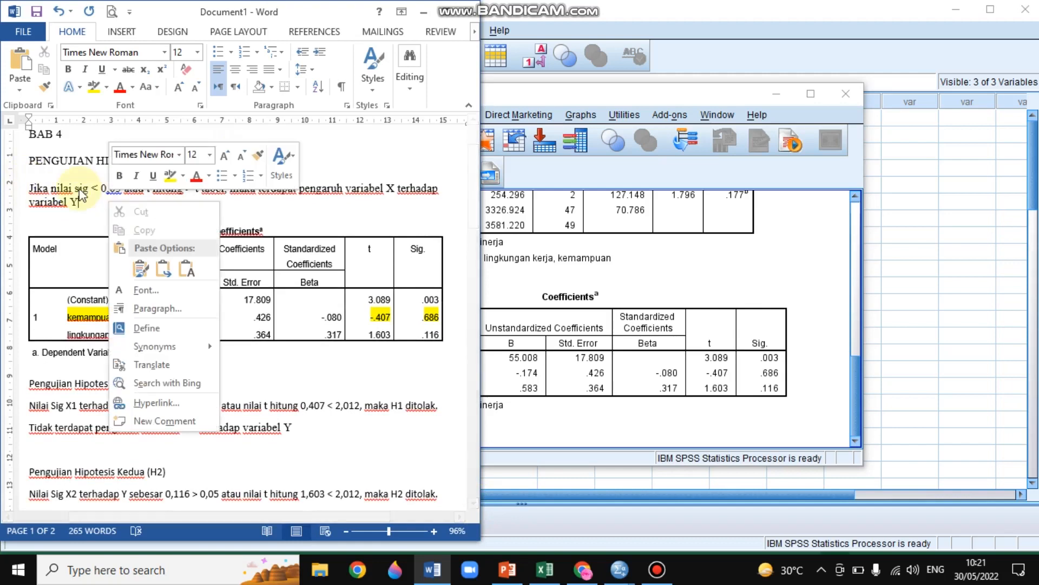
{"action": "left_click", "coordinate": [68, 207]}
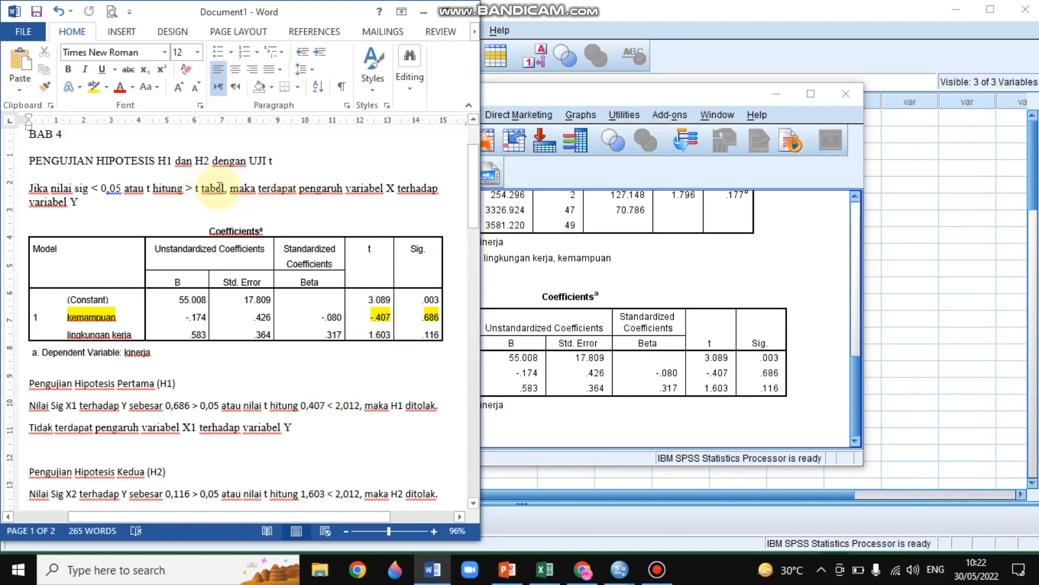
Switch to the PowerPoint presentation and show slide 8, DASAR PENGAMBILAN KEPUTUSAN, to read the t-test and F-test decision rules.
{"action": "left_click", "coordinate": [507, 570]}
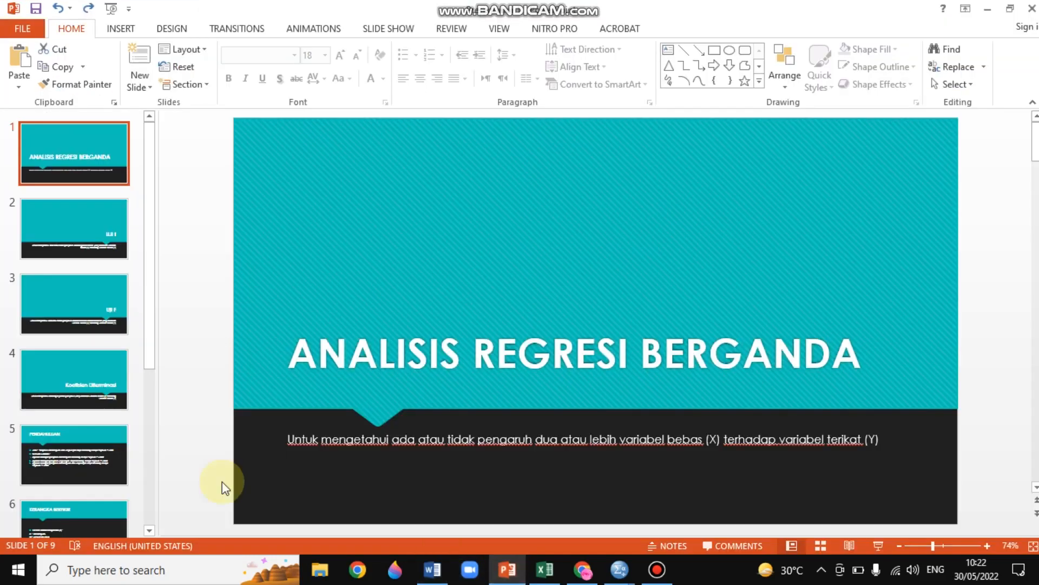
{"action": "left_click", "coordinate": [150, 531]}
{"action": "scroll", "coordinate": [151, 530], "scroll_direction": "down", "scroll_amount": 4}
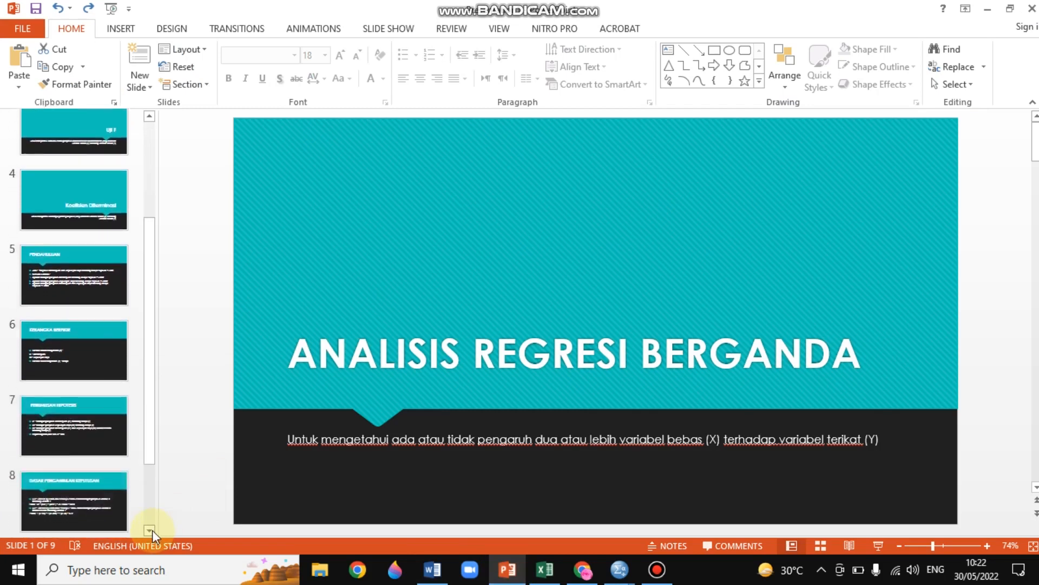
{"action": "left_click", "coordinate": [84, 446]}
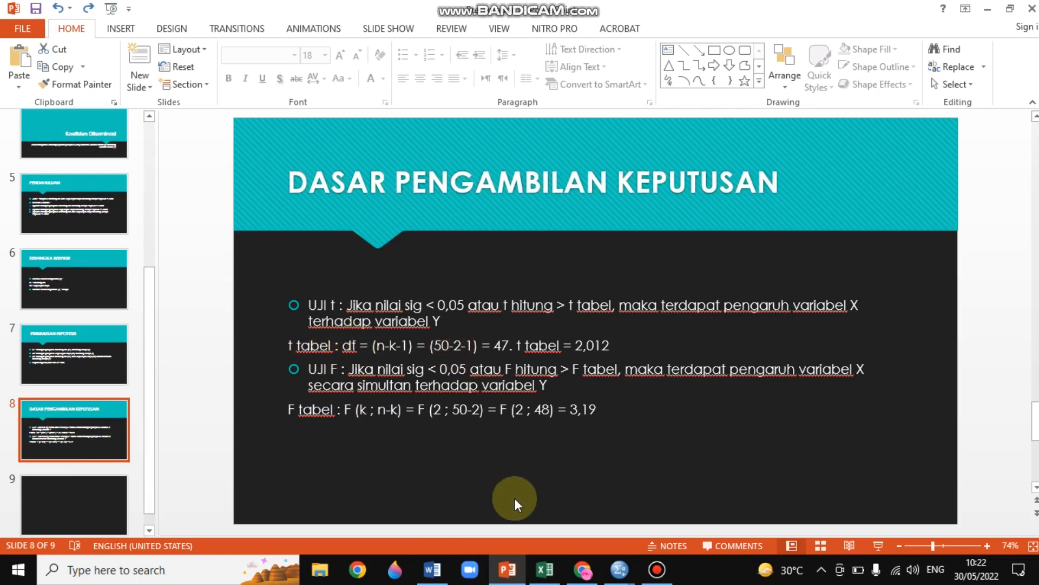
Switch to Chrome and show the t distribution table in tabel-t.pdf from its first df rows.
{"action": "mouse_move", "coordinate": [599, 582]}
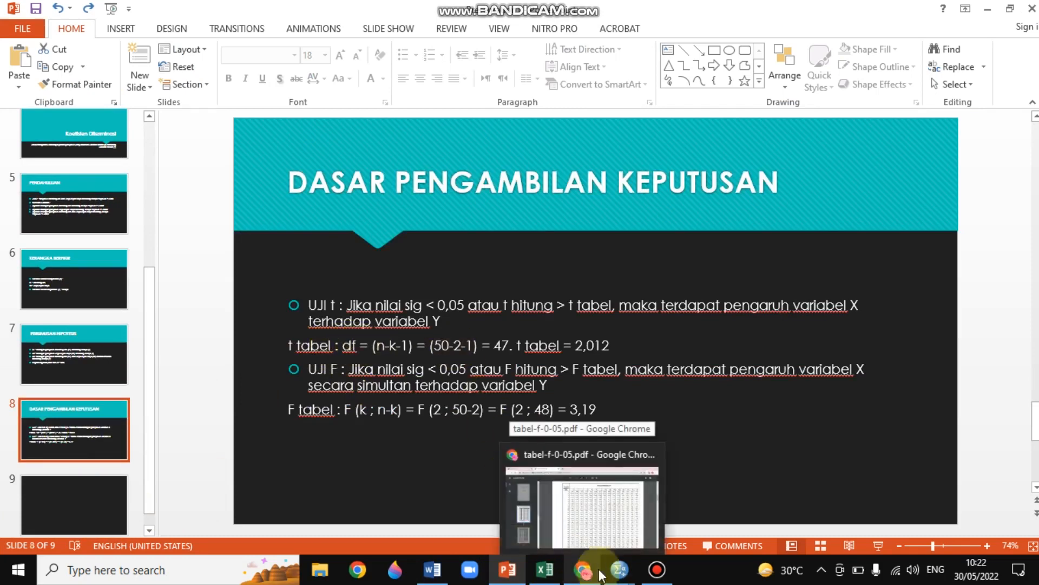
{"action": "left_click", "coordinate": [601, 529]}
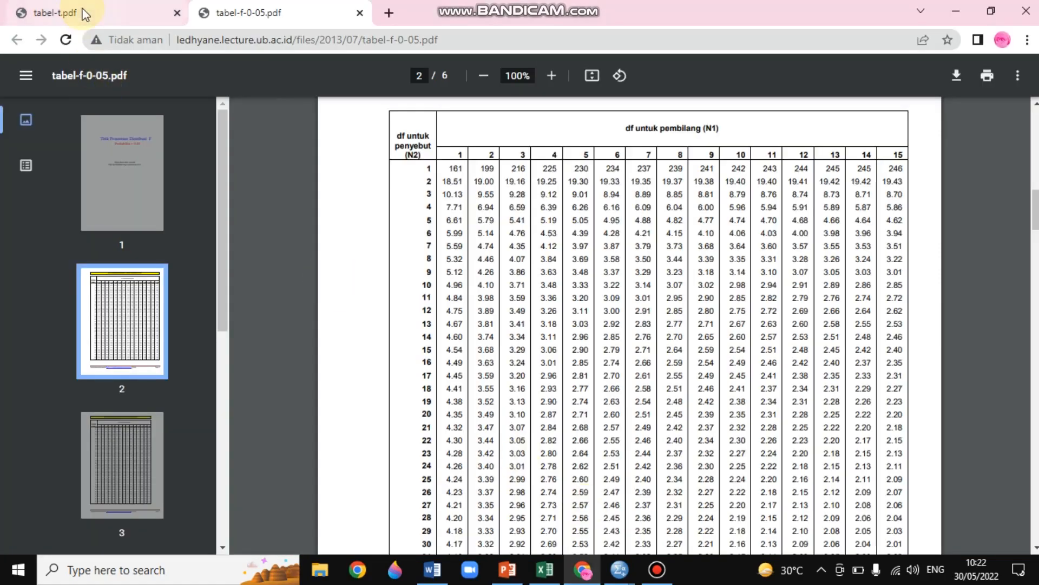
{"action": "left_click", "coordinate": [85, 15]}
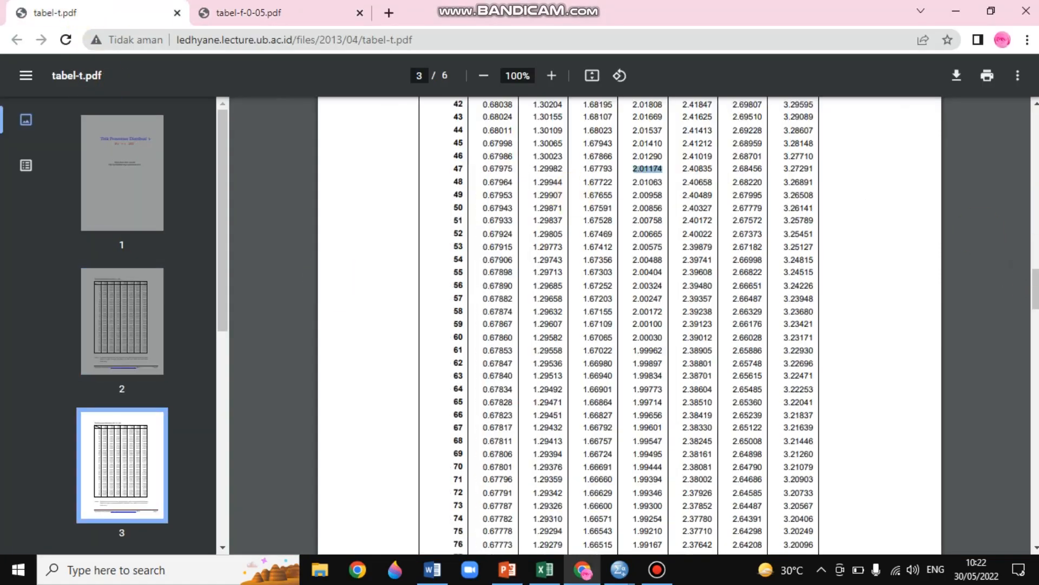
{"action": "right_click", "coordinate": [1035, 190]}
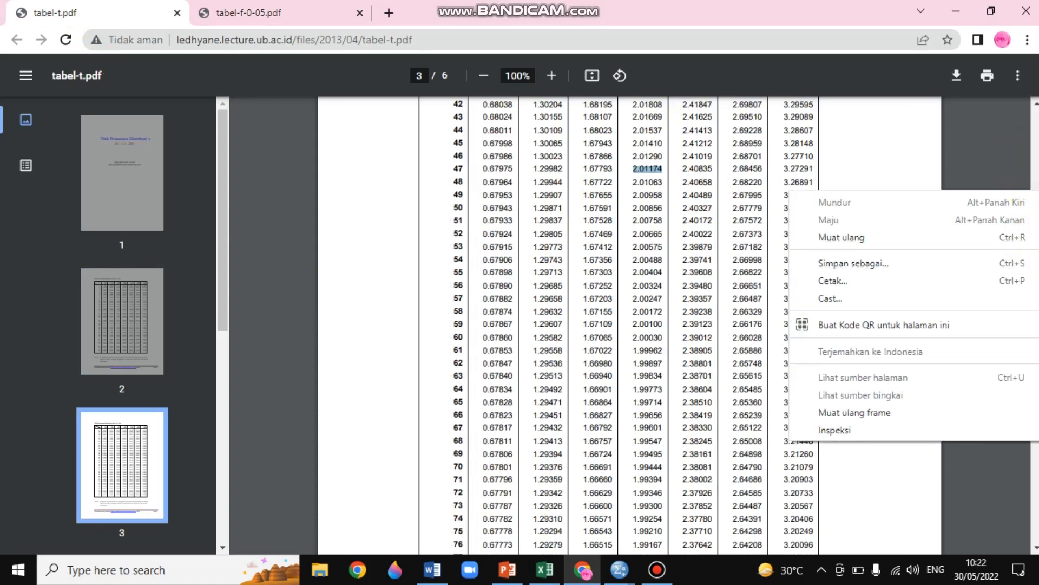
{"action": "left_click", "coordinate": [1035, 250]}
{"action": "left_click_drag", "start_coordinate": [1035, 253], "coordinate": [1037, 210]}
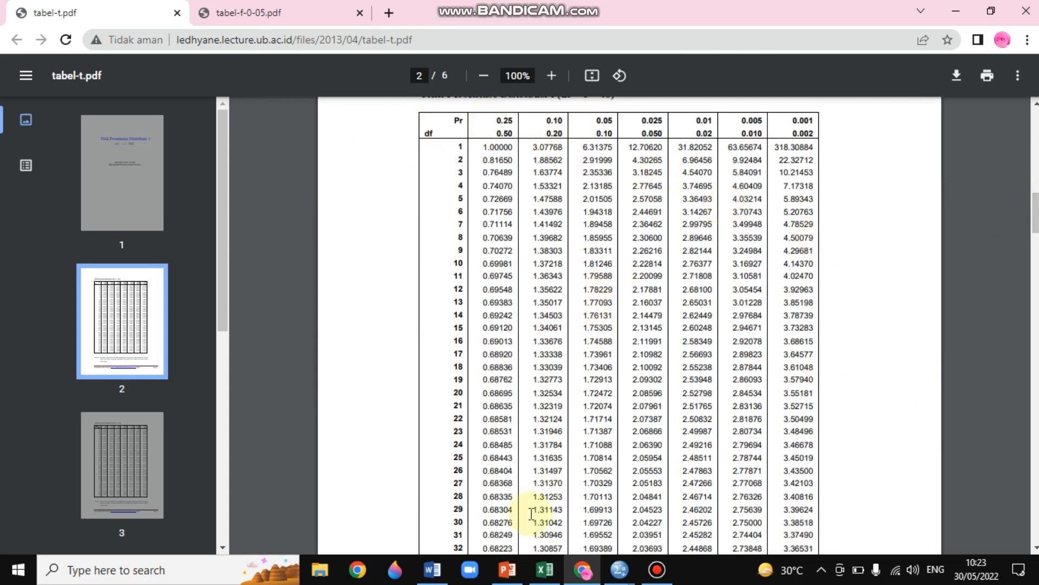
Switch to PowerPoint to review n in slide 8's t tabel df formula, and switch to Excel to view the respondent data in Sheet2.
{"action": "left_click", "coordinate": [504, 570]}
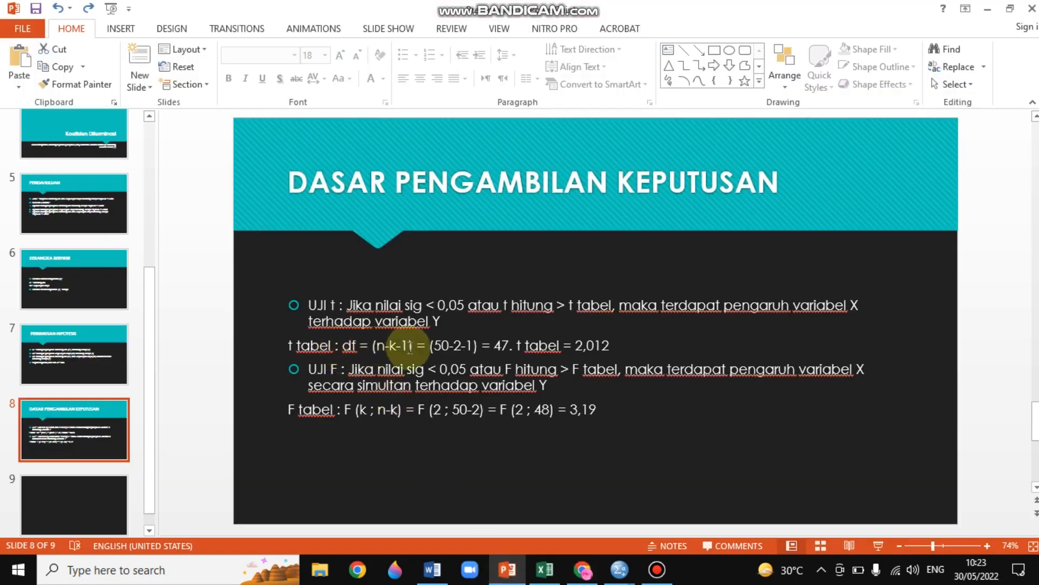
{"action": "left_click", "coordinate": [392, 346]}
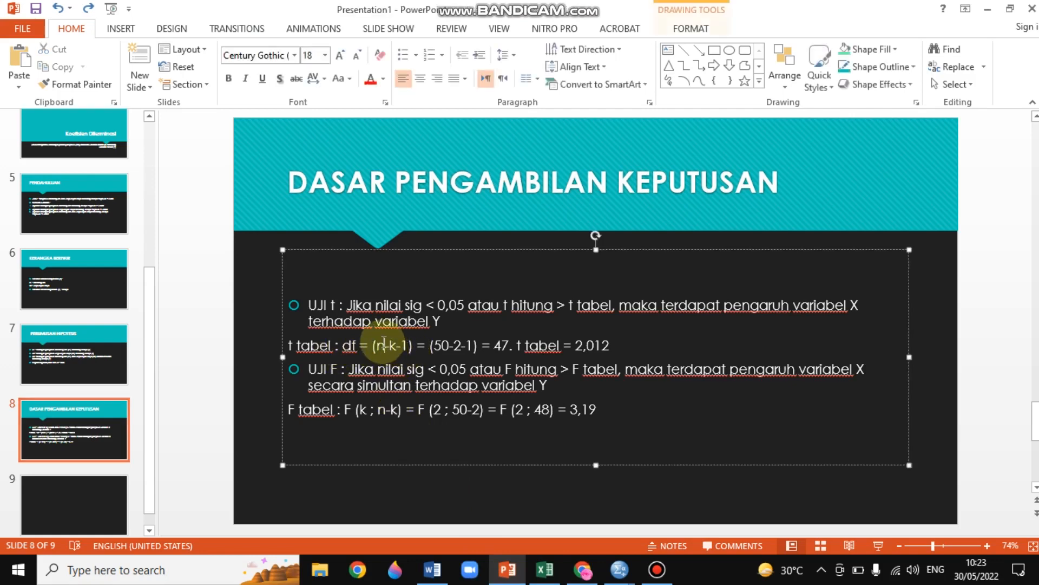
{"action": "left_click", "coordinate": [544, 569]}
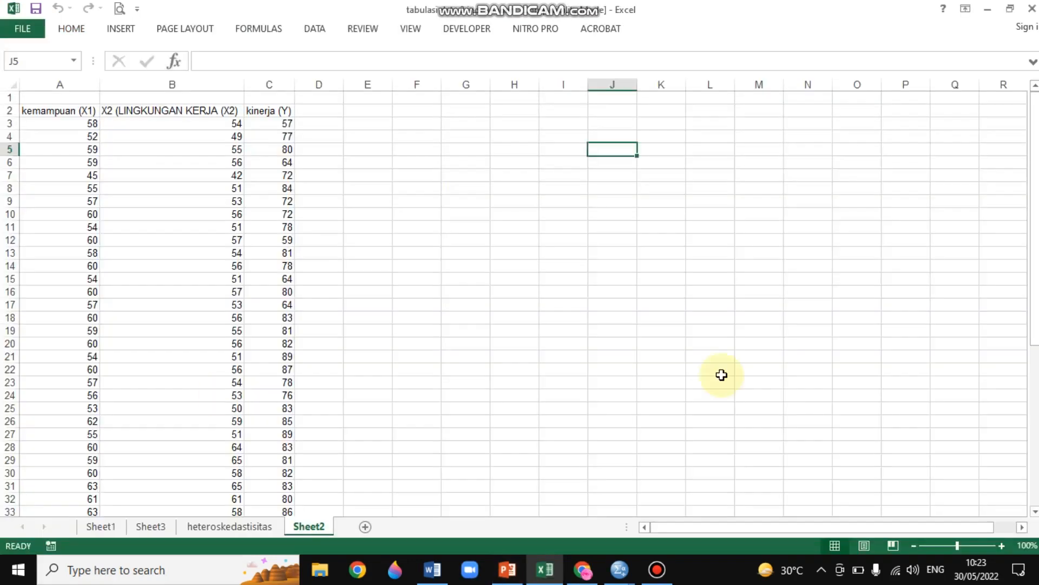
{"action": "left_click", "coordinate": [1035, 256]}
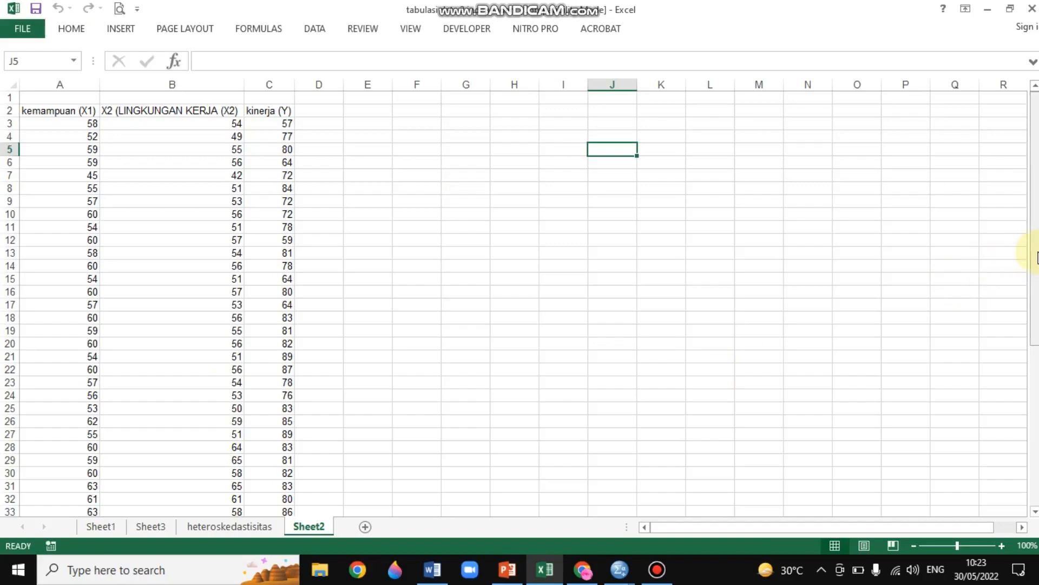
Switch to the SPSS Data Editor to check the sample size in the last data rows, and return to the df formula in PowerPoint.
{"action": "mouse_move", "coordinate": [619, 568]}
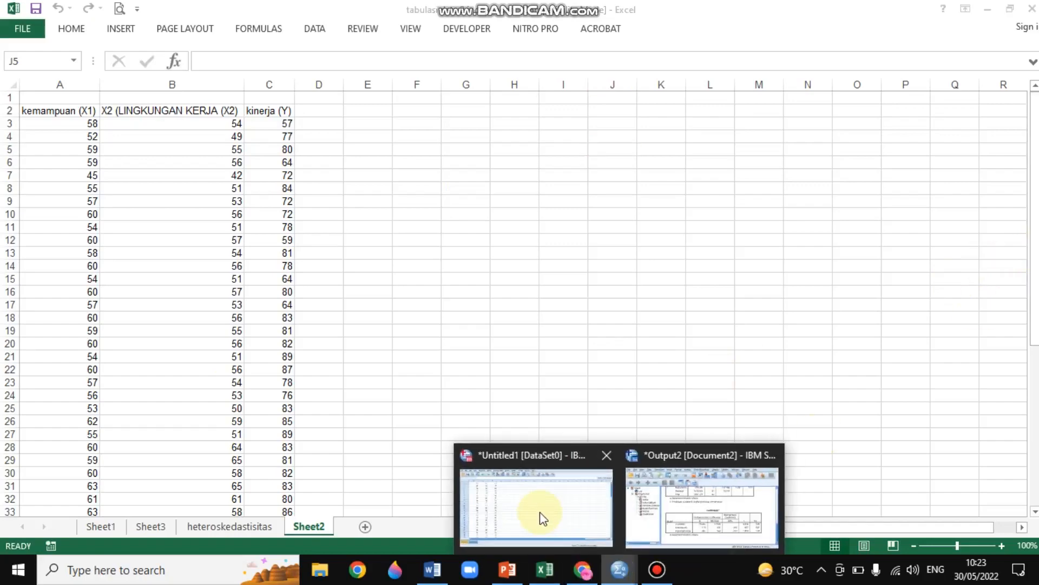
{"action": "left_click", "coordinate": [541, 512]}
{"action": "left_click_drag", "start_coordinate": [1033, 130], "coordinate": [1034, 308]}
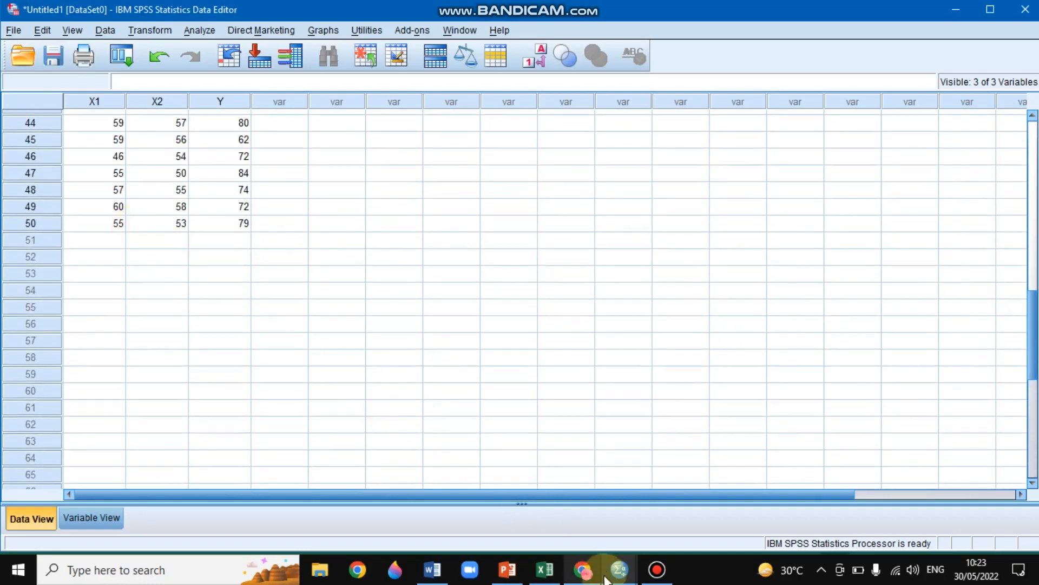
{"action": "left_click", "coordinate": [507, 570]}
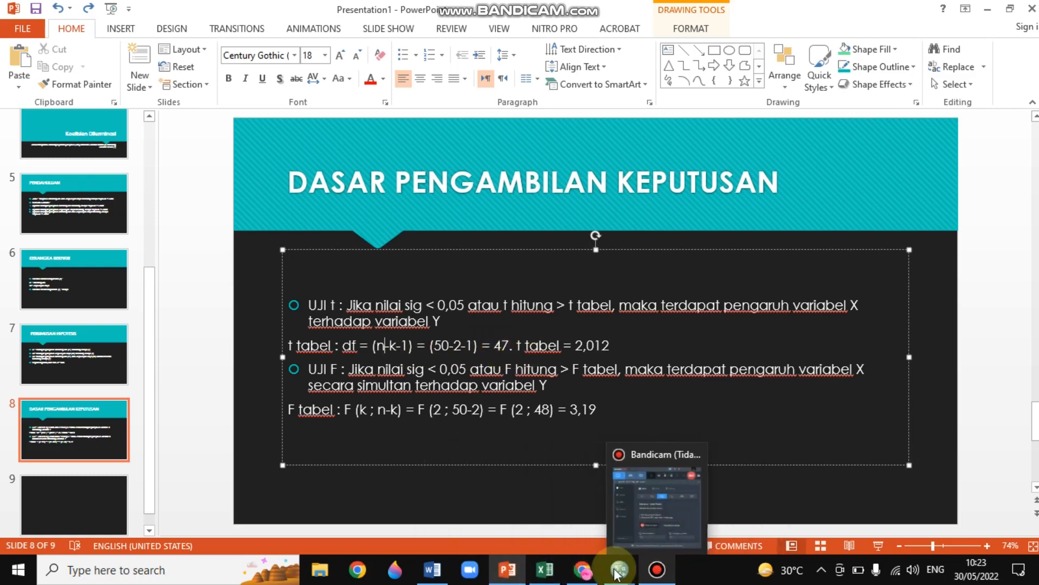
Switch to Chrome, highlight the t table value for df 47 in the 0.025/0.050 column of tabel-t.pdf, and return to slide 8 in PowerPoint.
{"action": "left_click", "coordinate": [582, 569]}
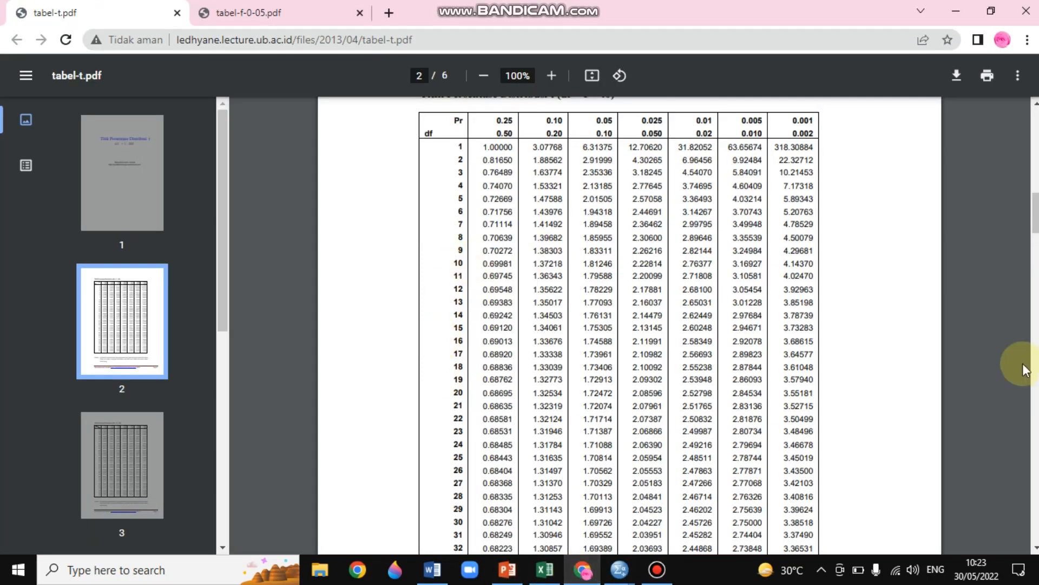
{"action": "left_click_drag", "start_coordinate": [1034, 222], "coordinate": [1035, 295]}
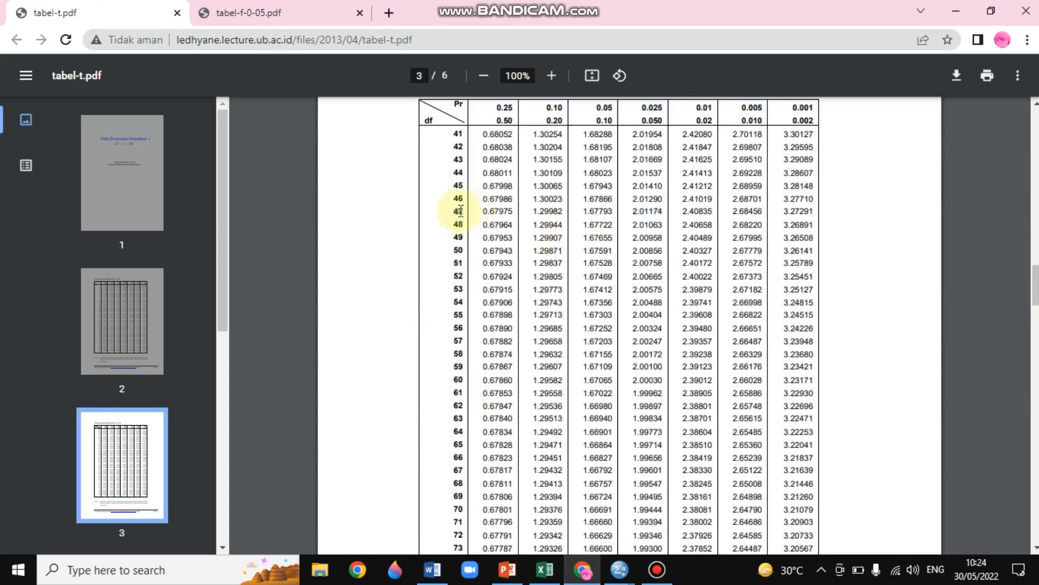
{"action": "left_click_drag", "start_coordinate": [461, 211], "coordinate": [665, 203]}
{"action": "left_click", "coordinate": [638, 200]}
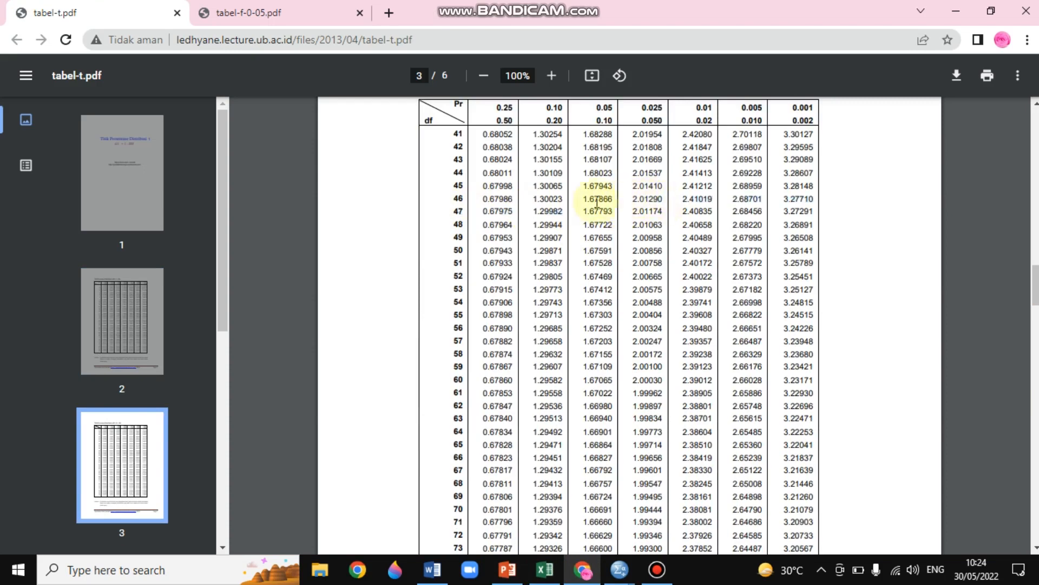
{"action": "left_click_drag", "start_coordinate": [633, 211], "coordinate": [673, 210]}
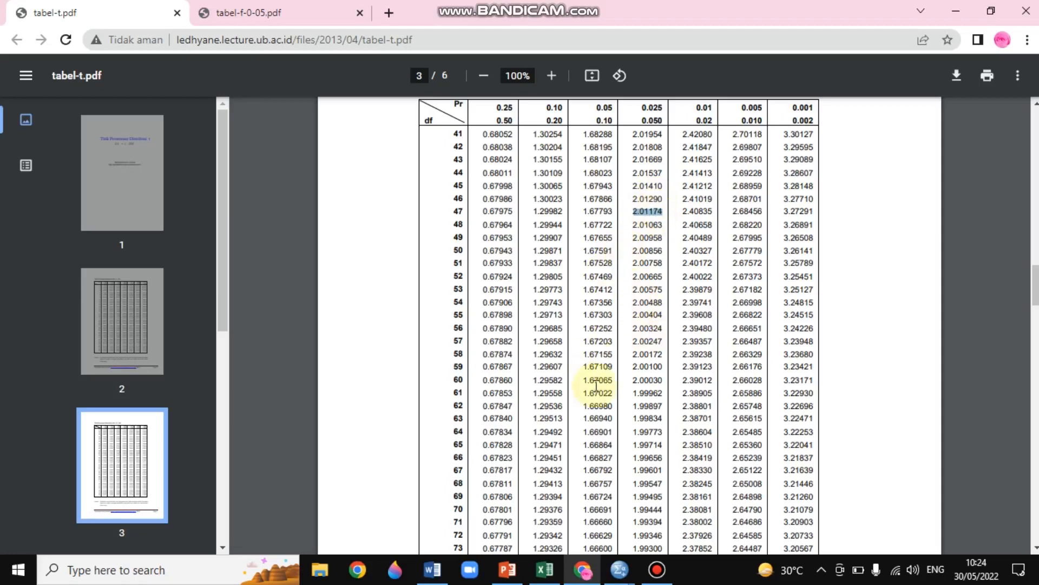
{"action": "left_click", "coordinate": [508, 569]}
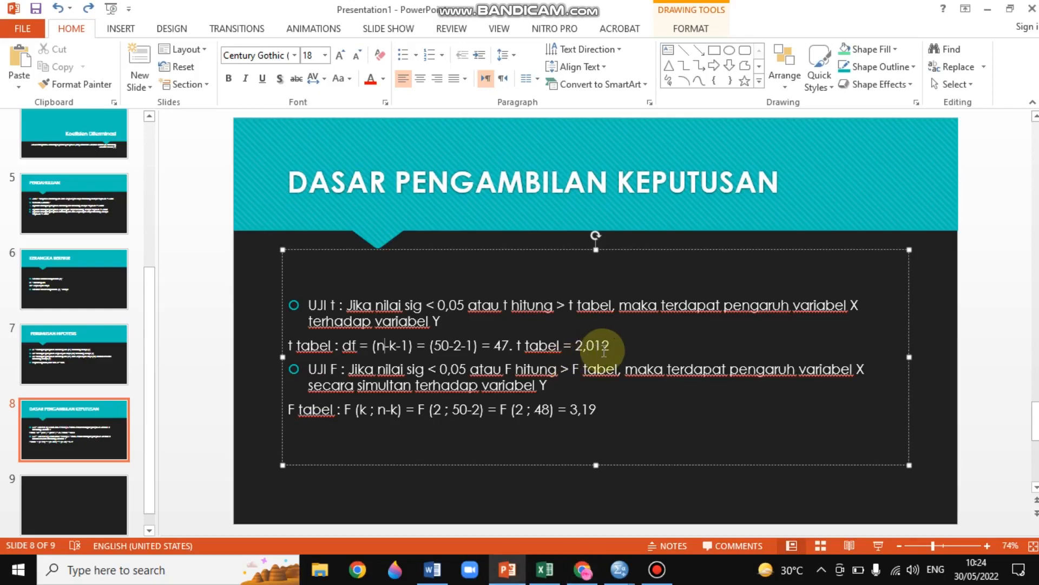